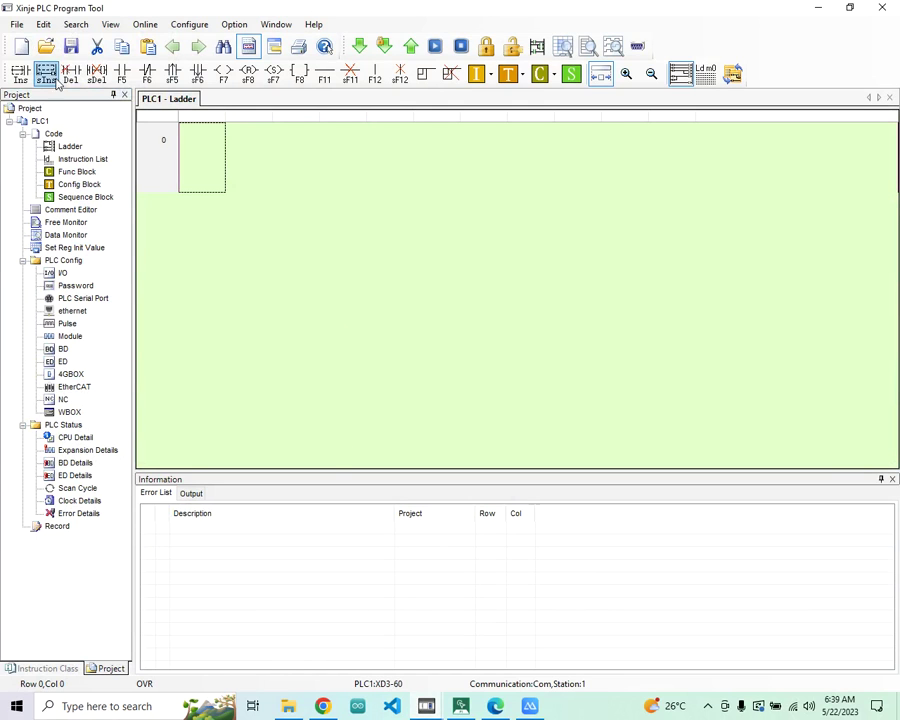
Open the existing PLC project XD5-HMIwecon from the XD5-HMIWecon folder
click(46, 46)
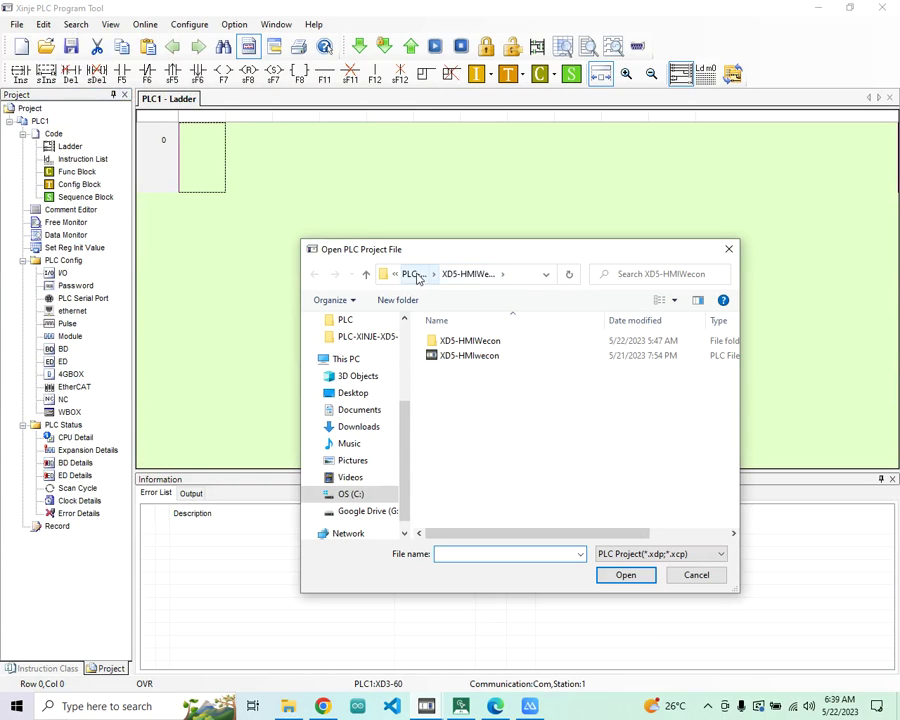
click(415, 274)
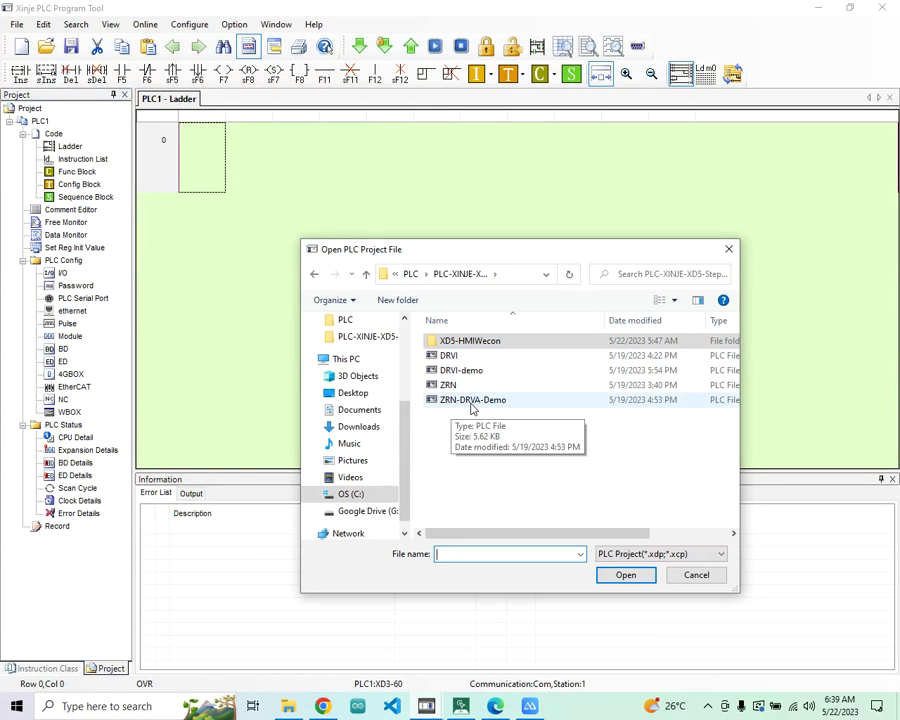
double_click(473, 342)
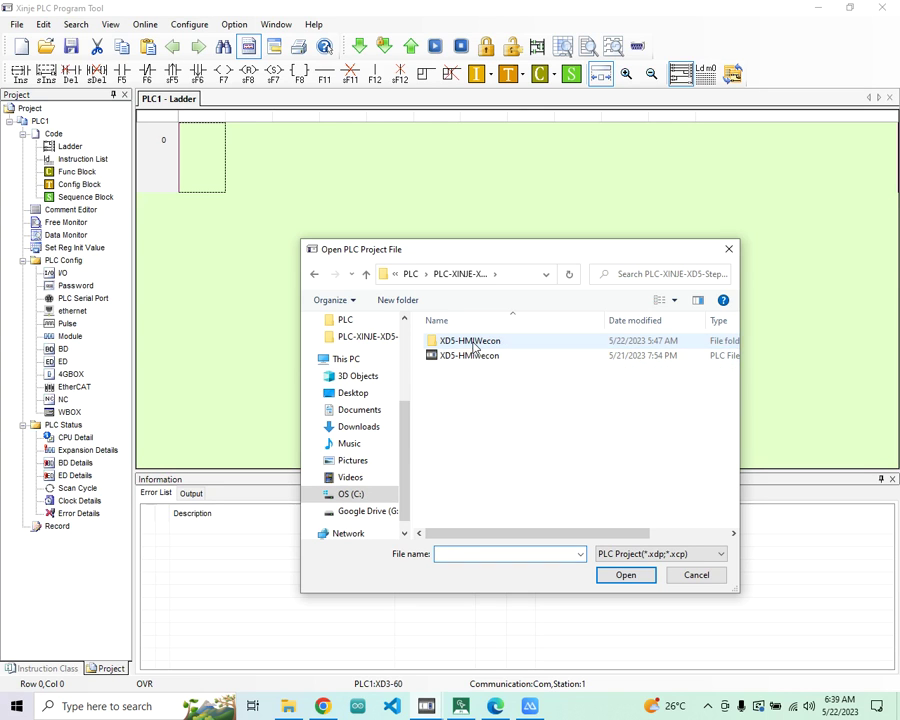
click(416, 274)
double_click(460, 342)
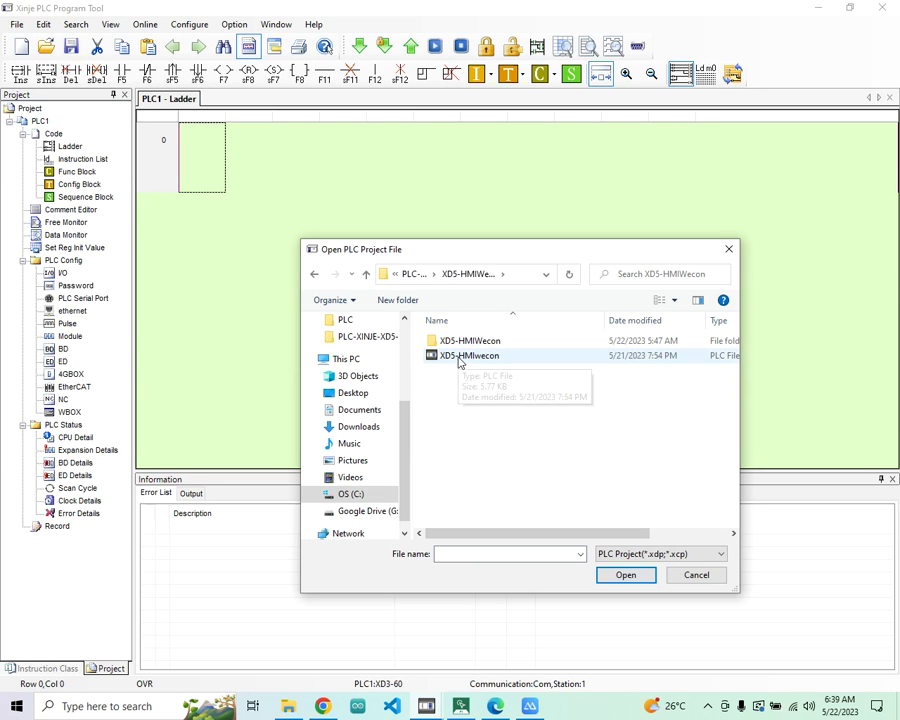
click(463, 359)
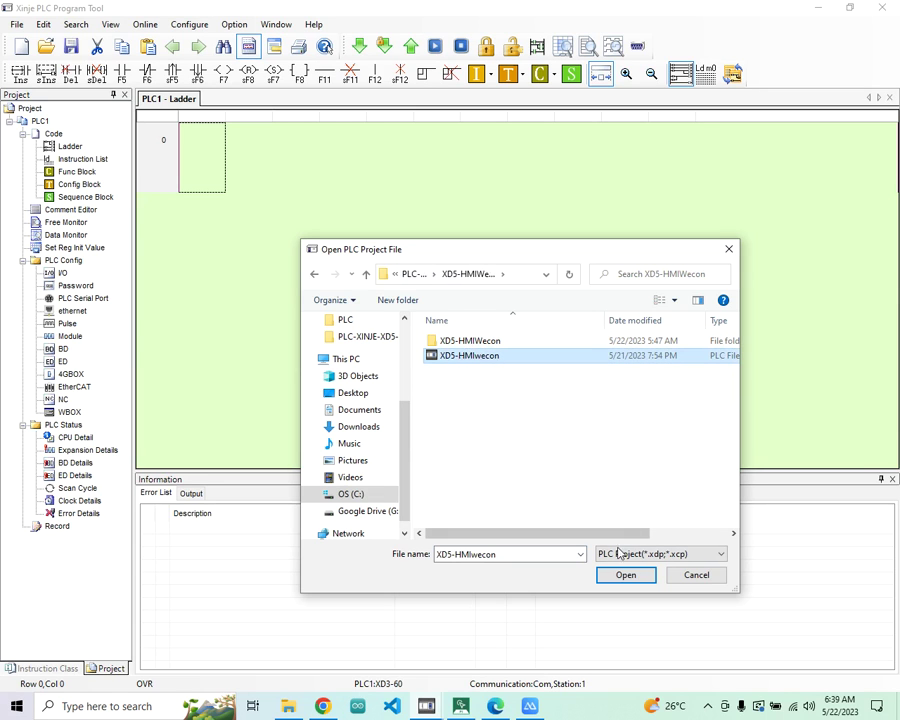
click(622, 577)
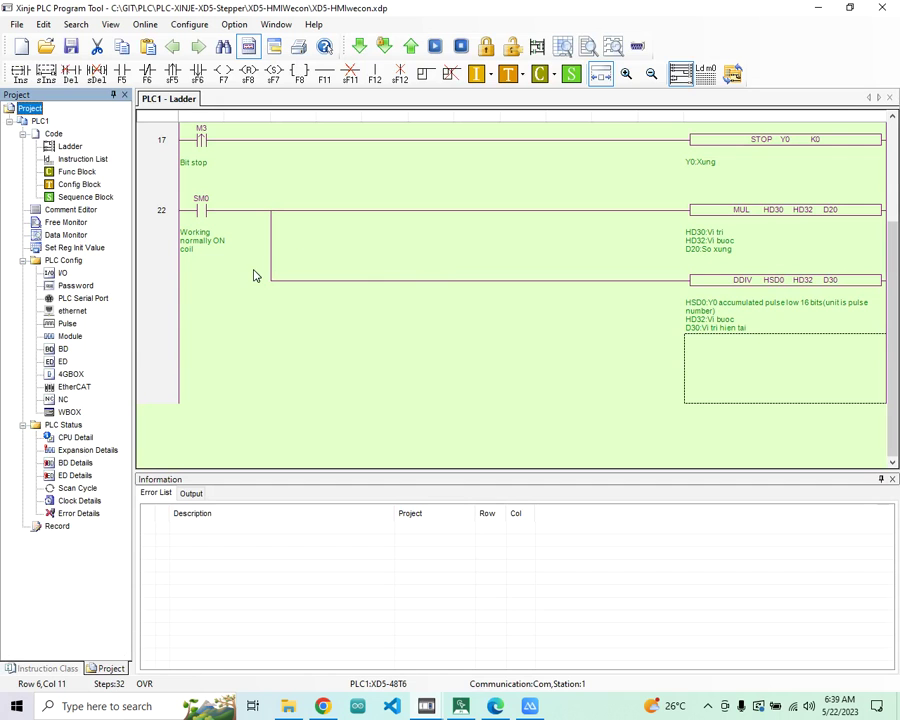
Show the register comments limited to used registers, and open the Free Monitor for PLC1
click(60, 211)
click(305, 114)
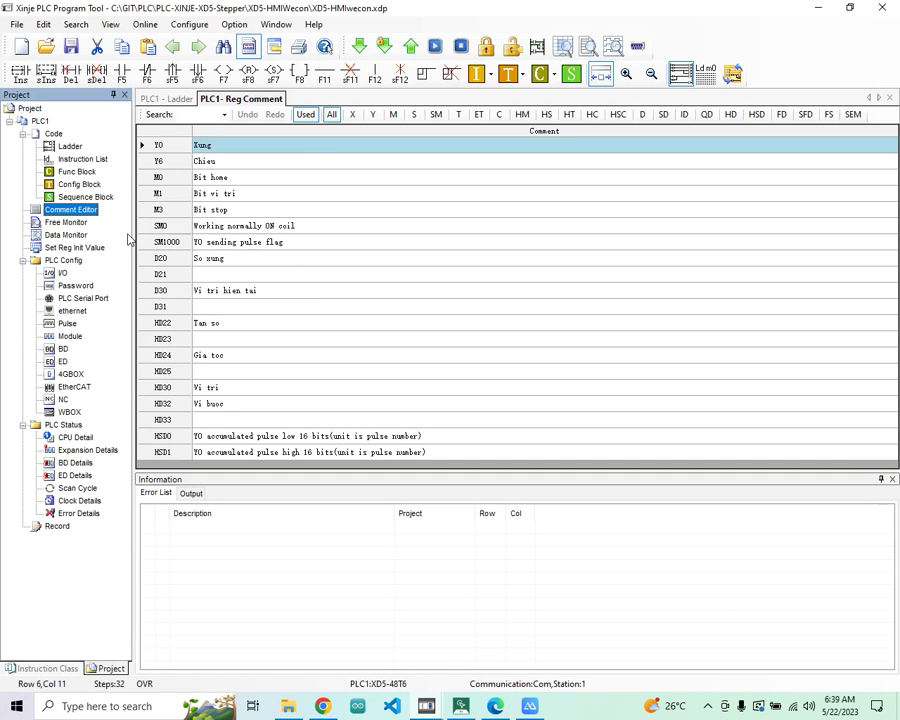
double_click(62, 223)
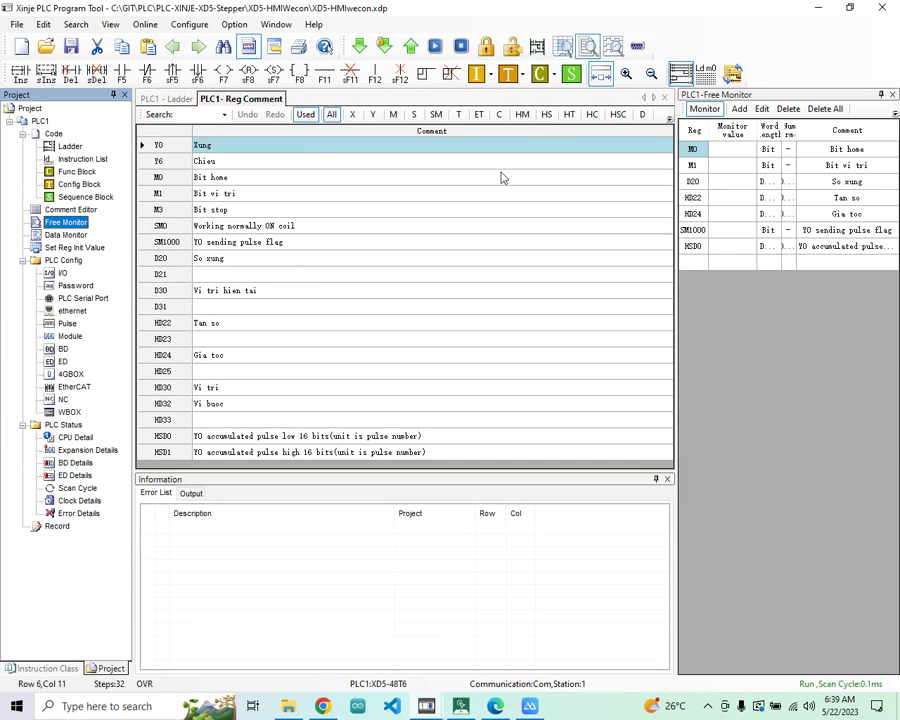
click(703, 262)
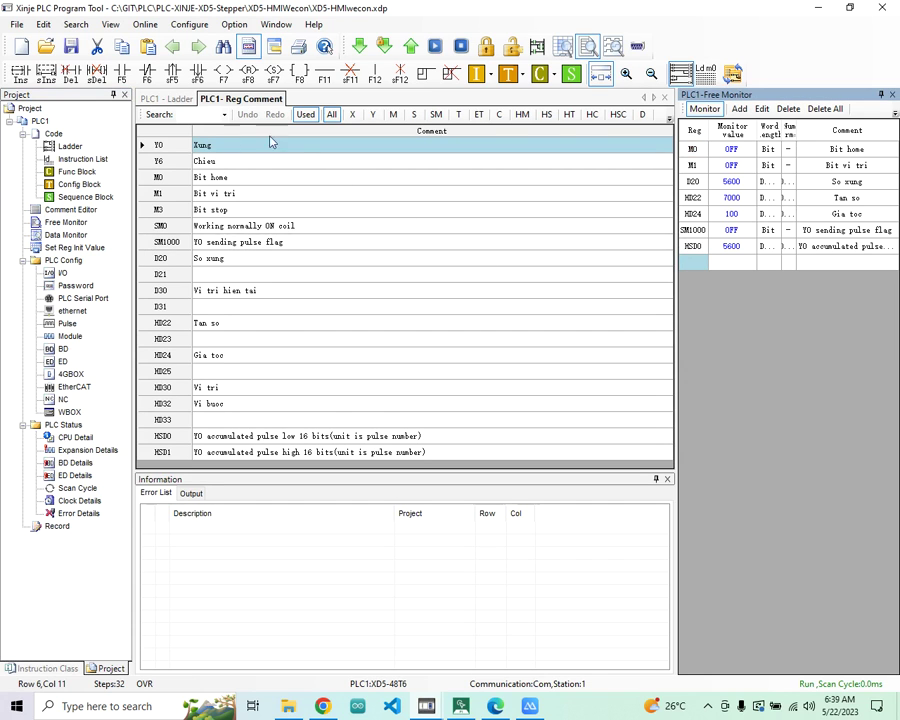
Return to the PLC1 ladder program and close the Information pane
click(178, 99)
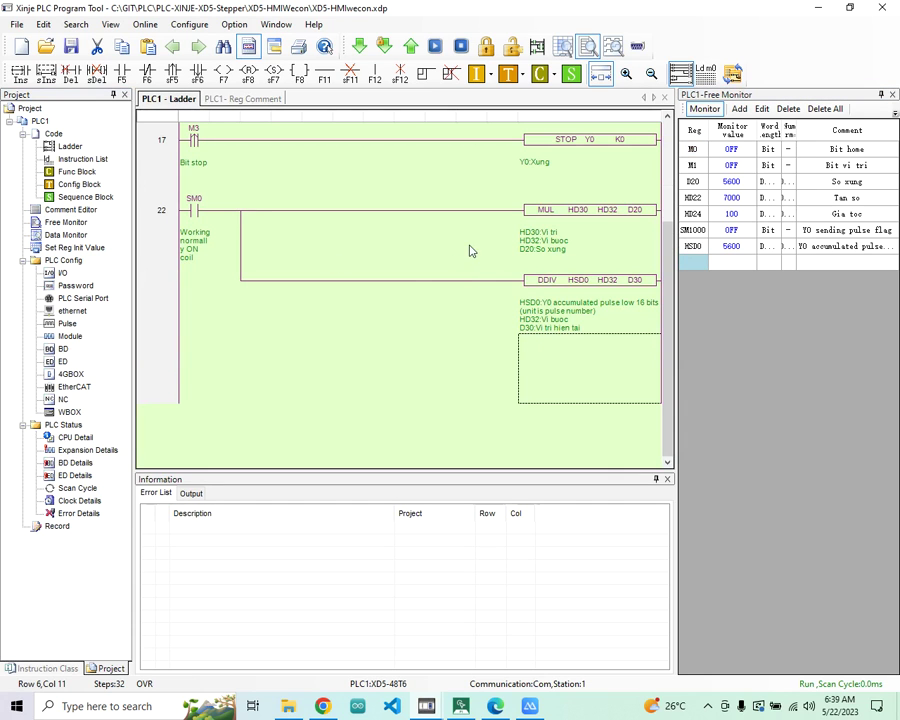
click(667, 480)
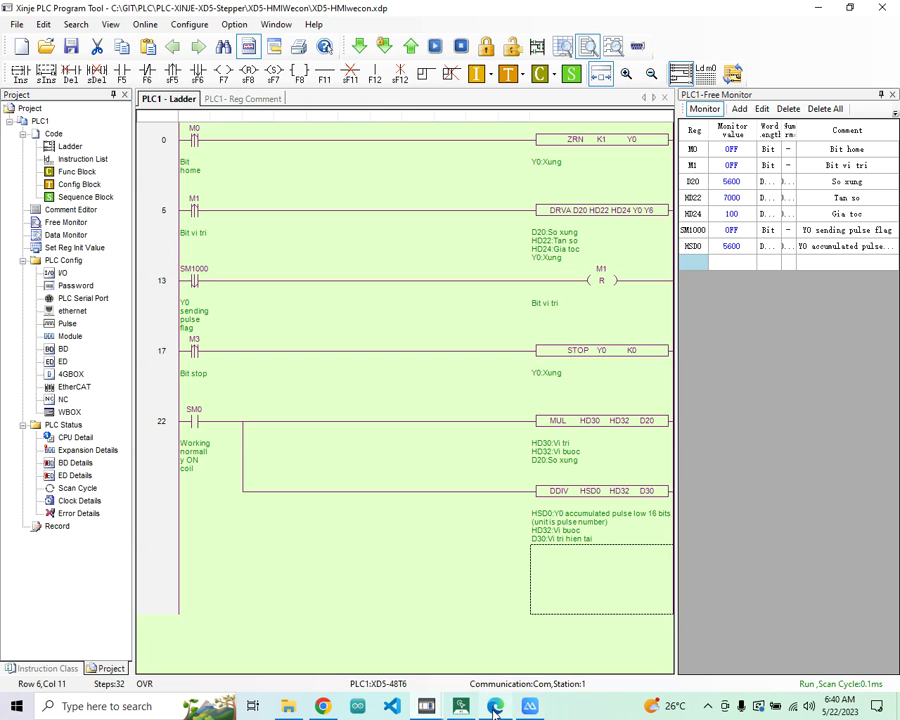
Compare the stepper ladder program and its monitored registers with the HMI control screen open in PIStudio
mouse_move(461, 709)
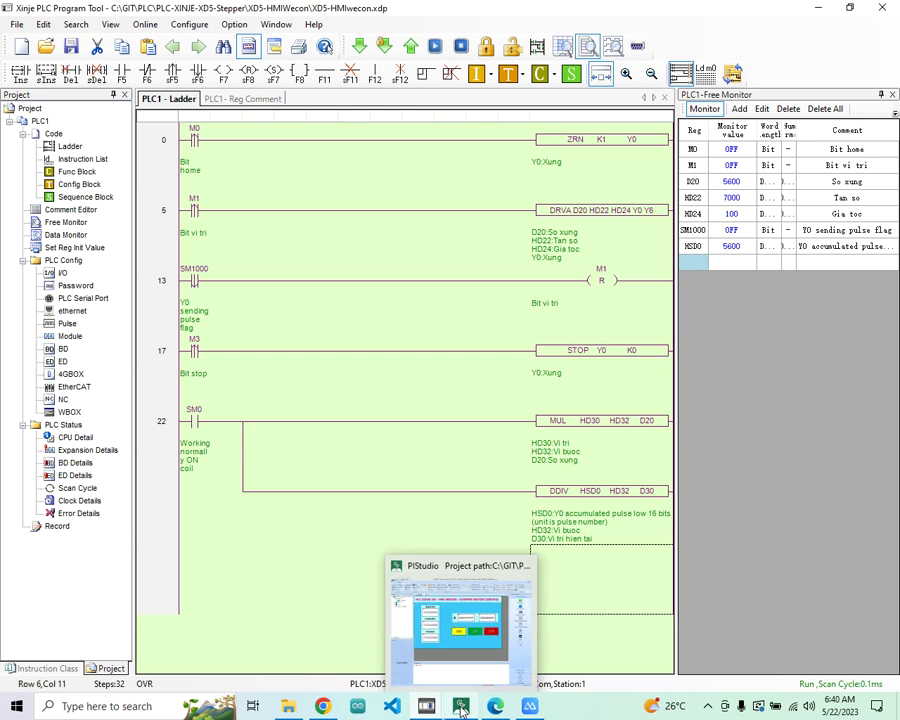
click(450, 660)
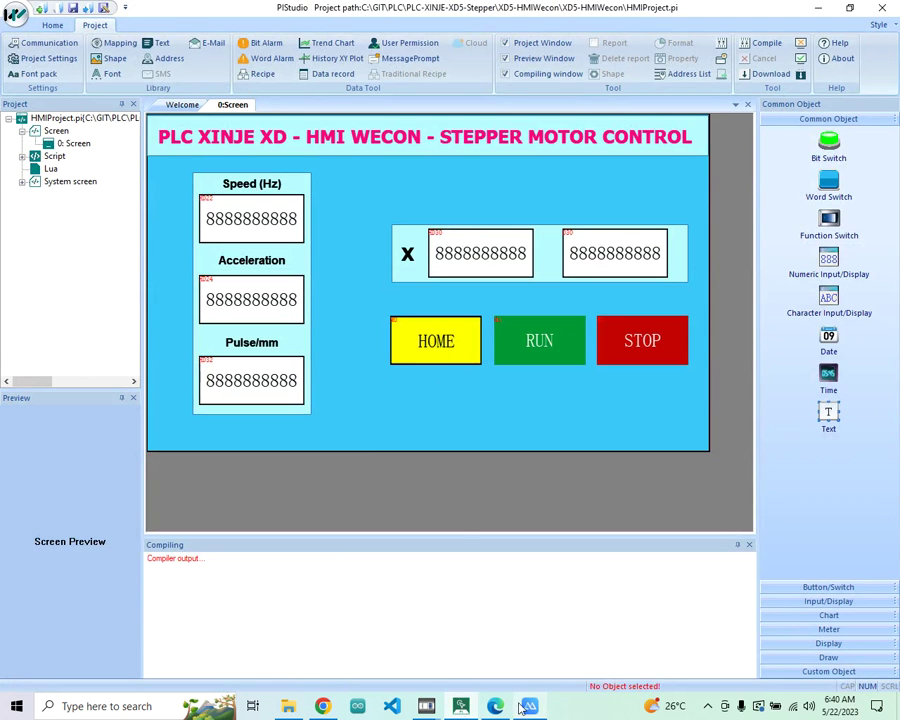
mouse_move(426, 706)
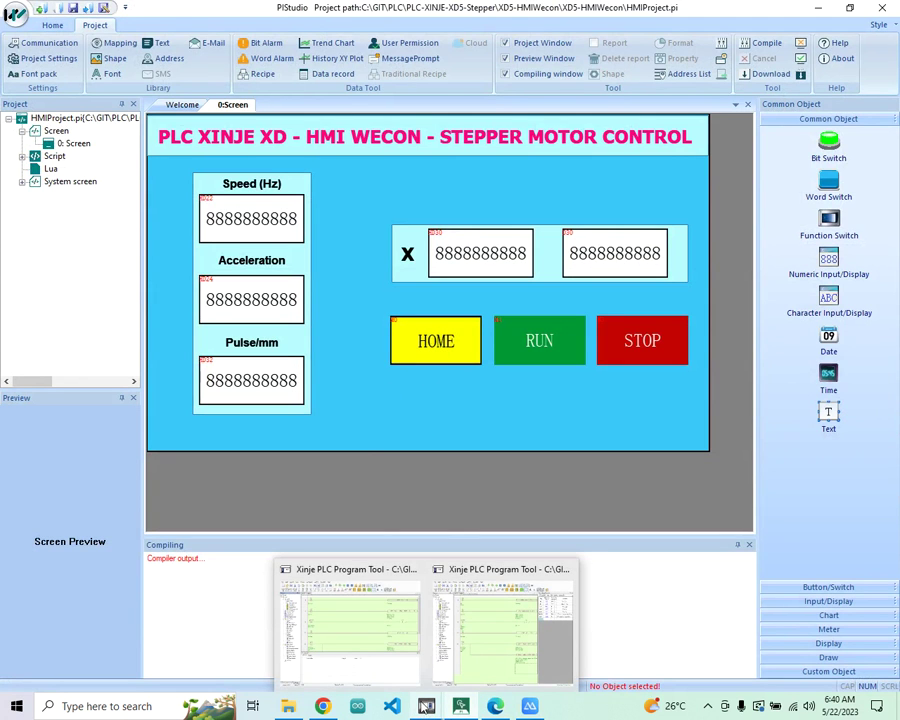
click(363, 624)
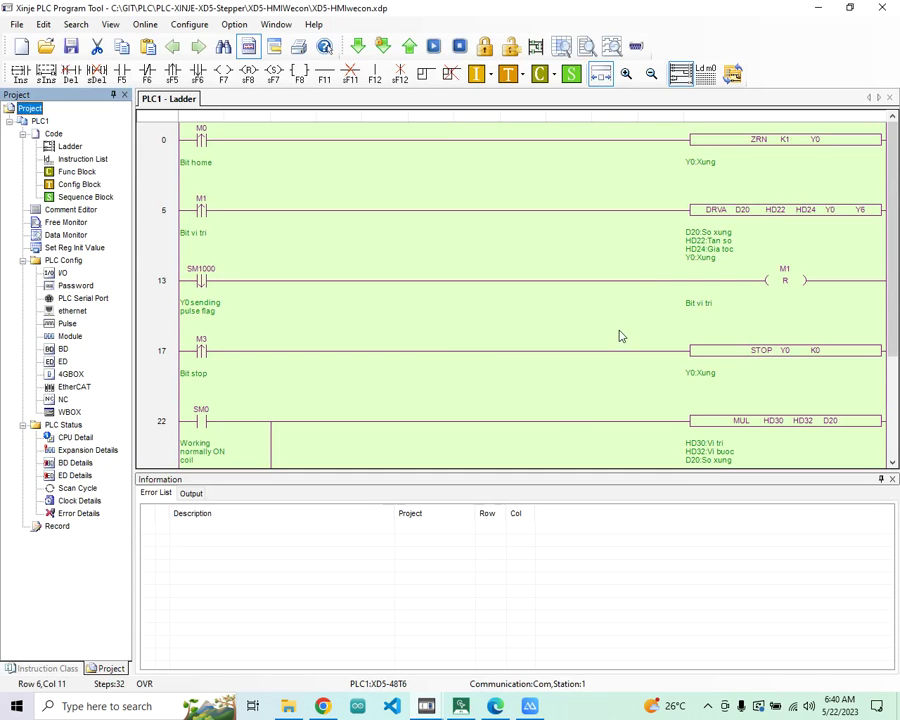
mouse_move(426, 706)
click(516, 630)
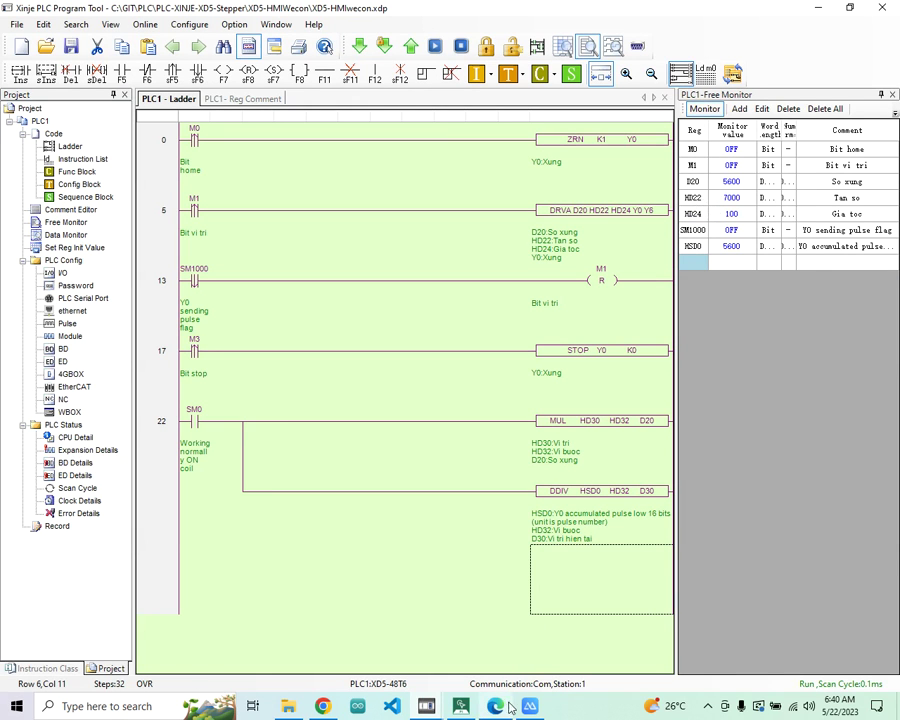
click(463, 708)
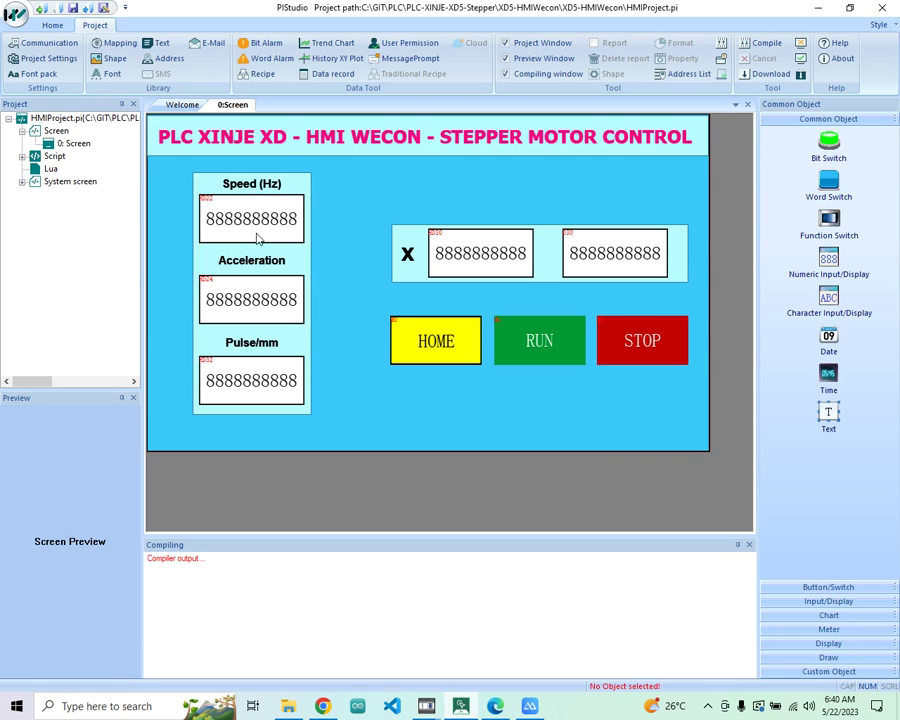
mouse_move(428, 705)
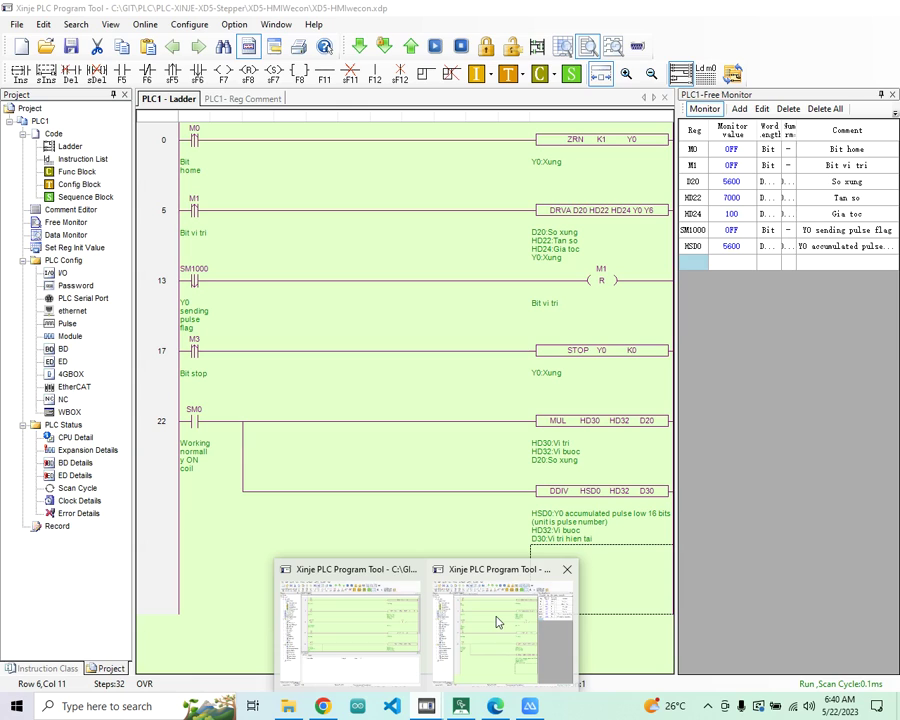
click(498, 622)
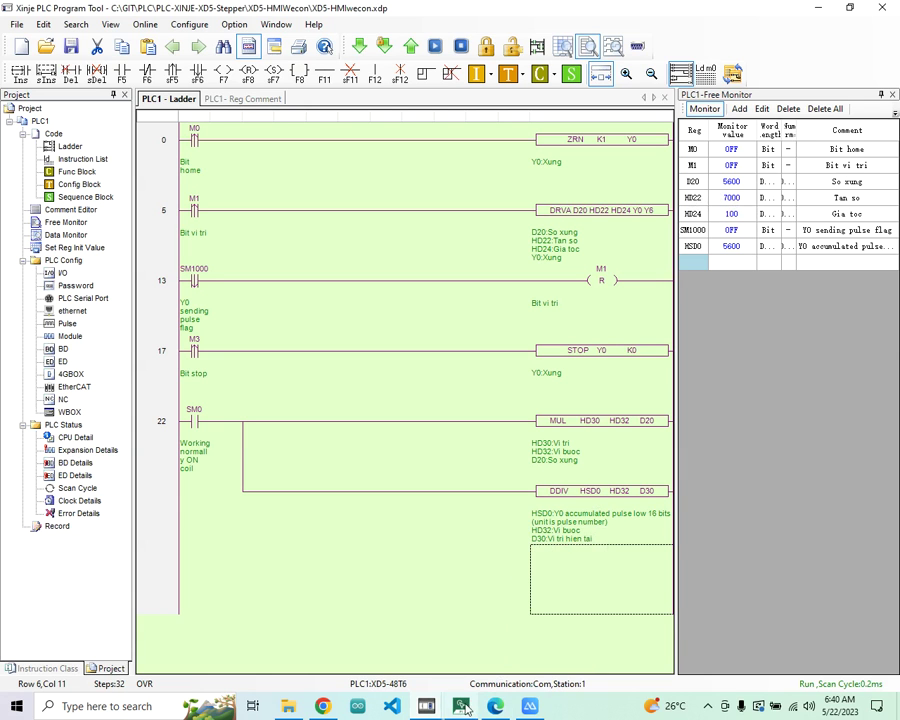
Switch to the desktop and launch a new PIStudio window
mouse_move(462, 708)
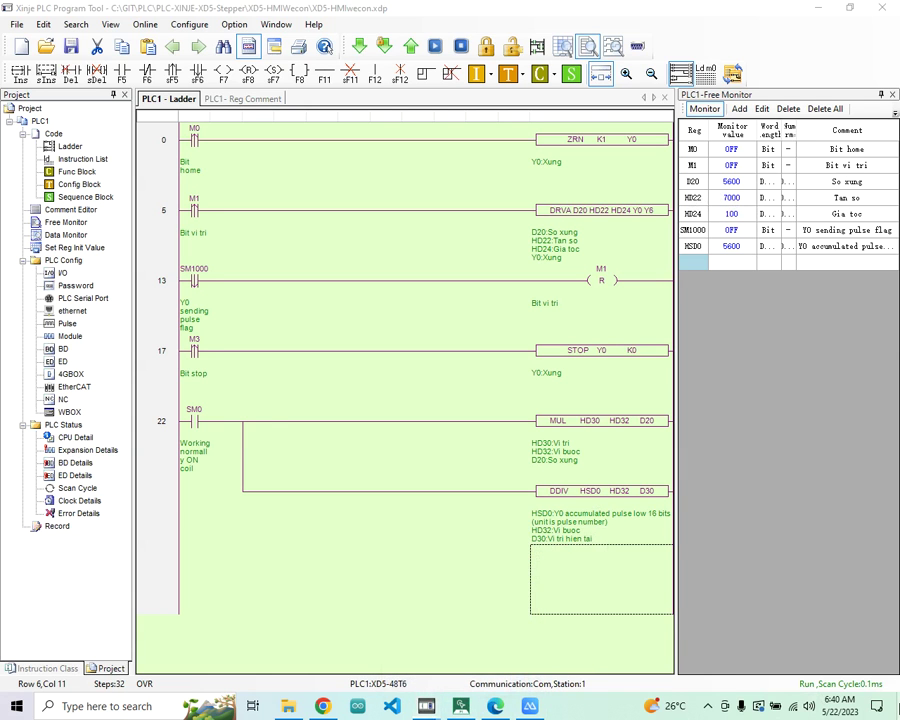
click(426, 706)
click(184, 234)
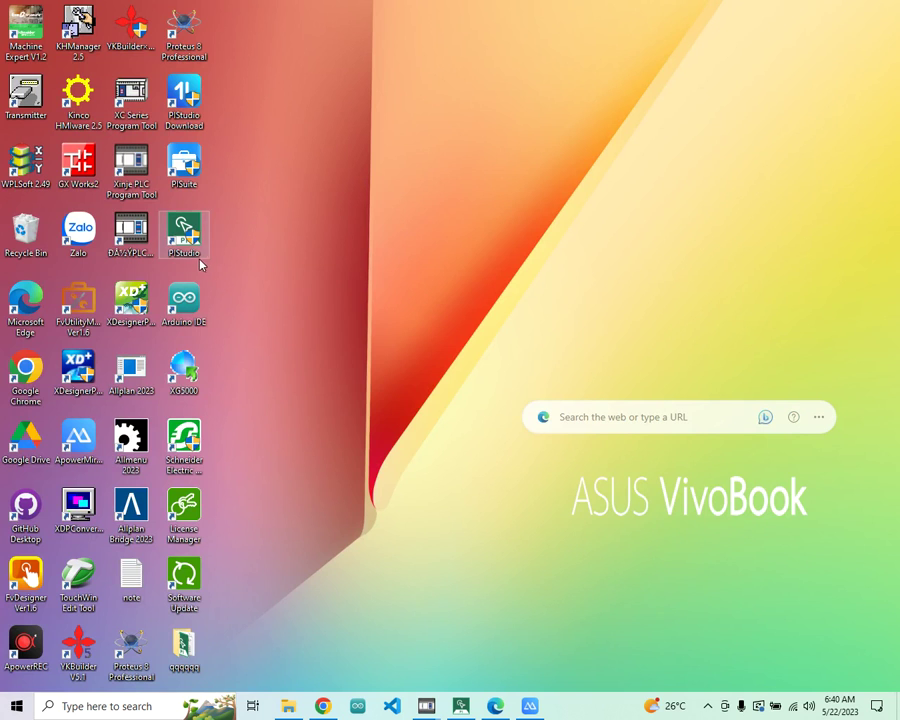
click(356, 453)
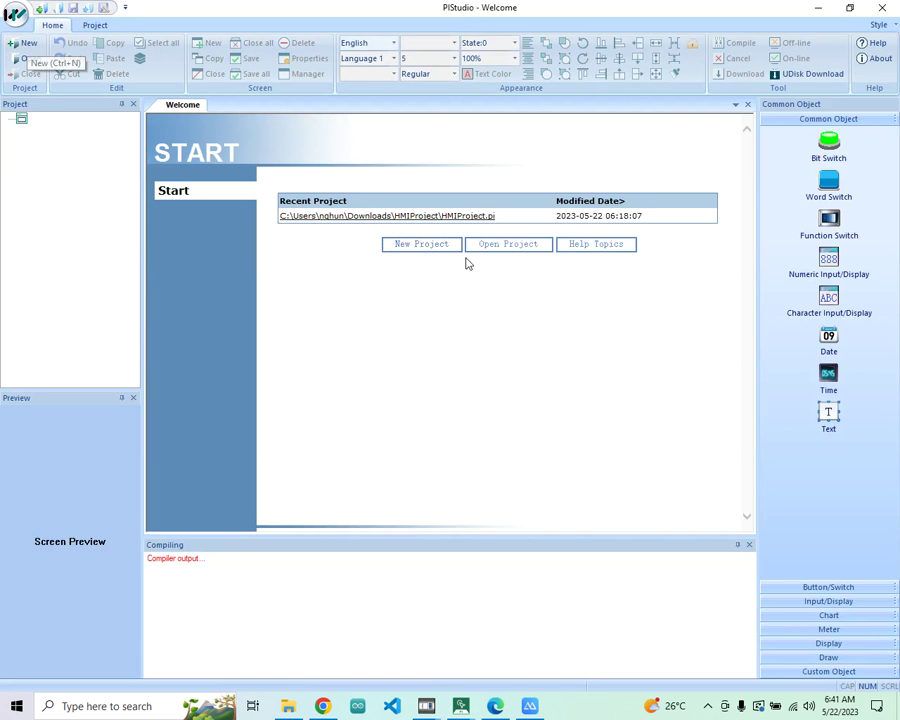
Create a new project named HMIProject for the i Series PI3070i HMI, overwriting the existing project of that name
click(405, 250)
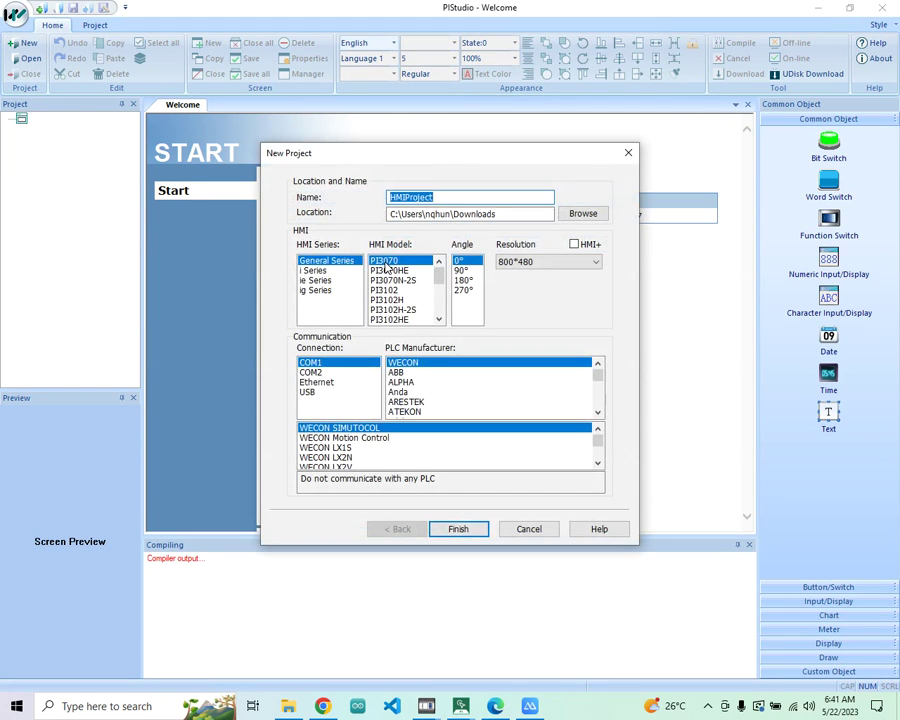
click(313, 271)
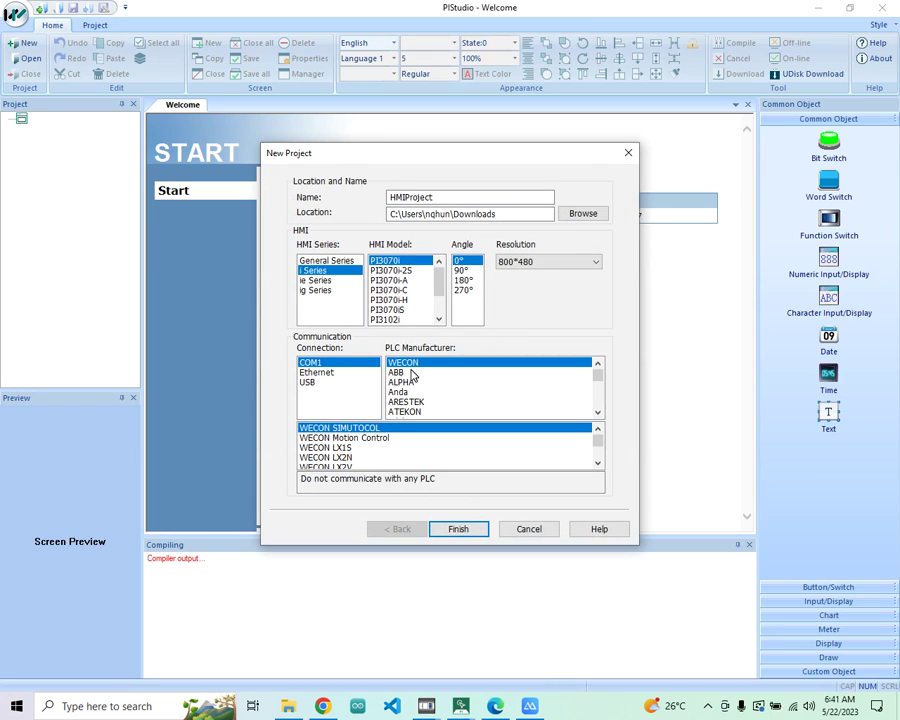
click(462, 531)
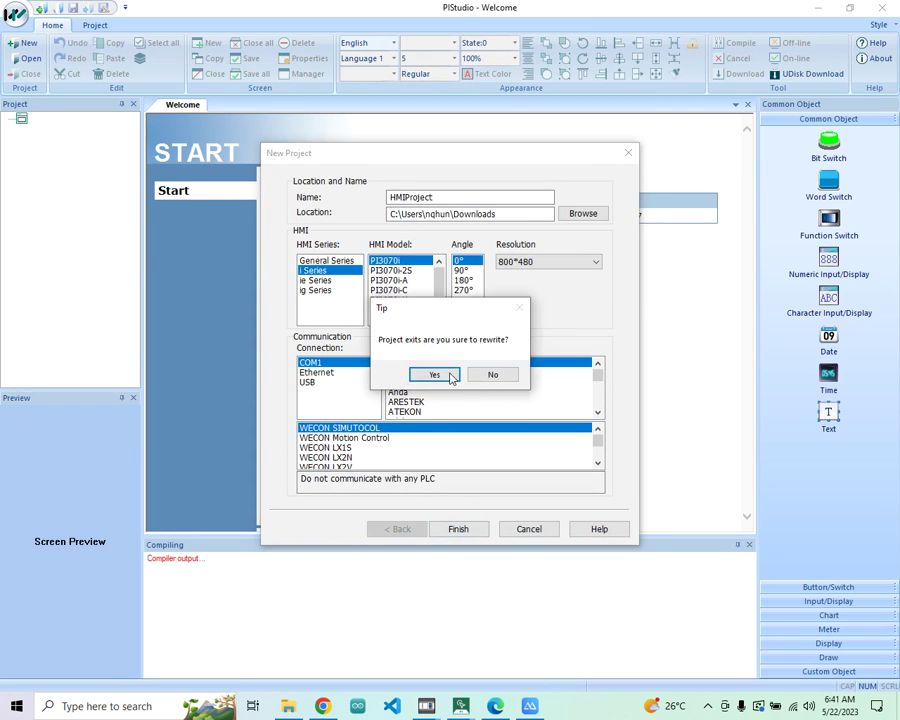
click(446, 371)
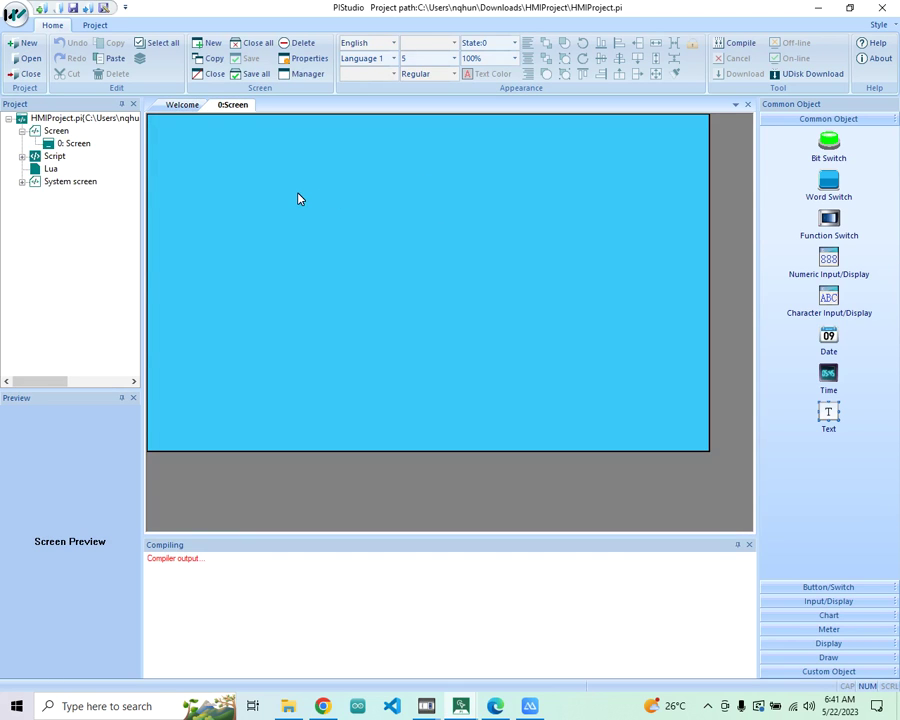
Set the project's COM1 connection to RS485 with the WECON 8000B device type
click(94, 25)
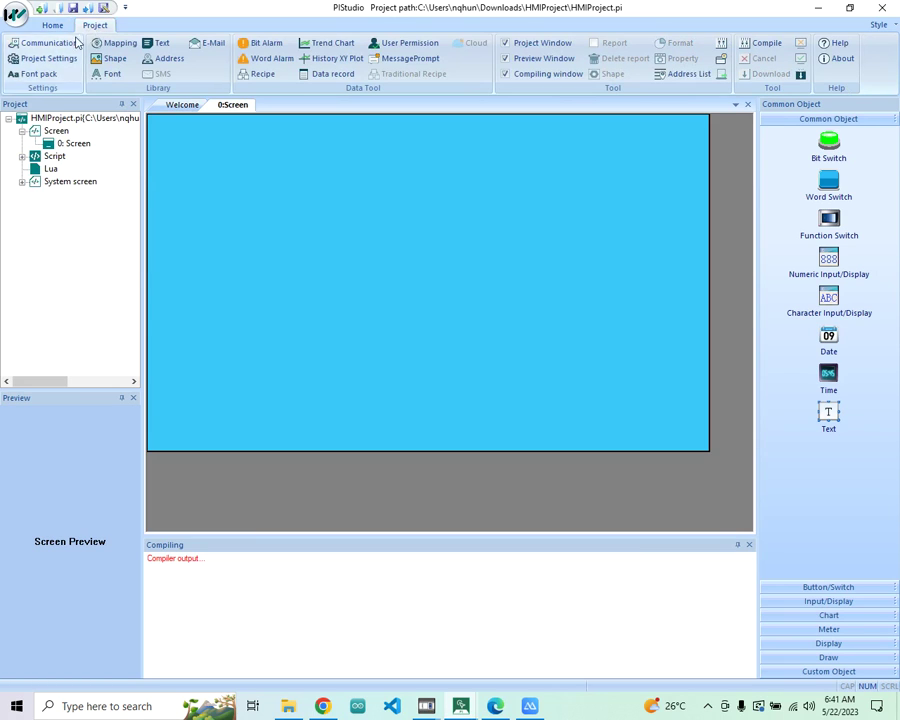
click(46, 44)
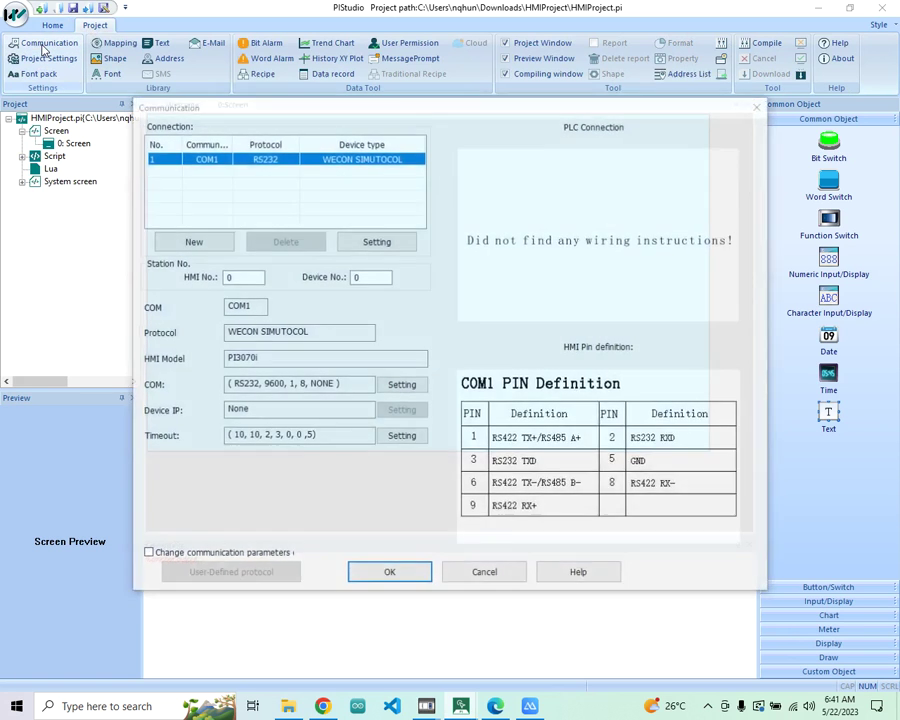
click(380, 160)
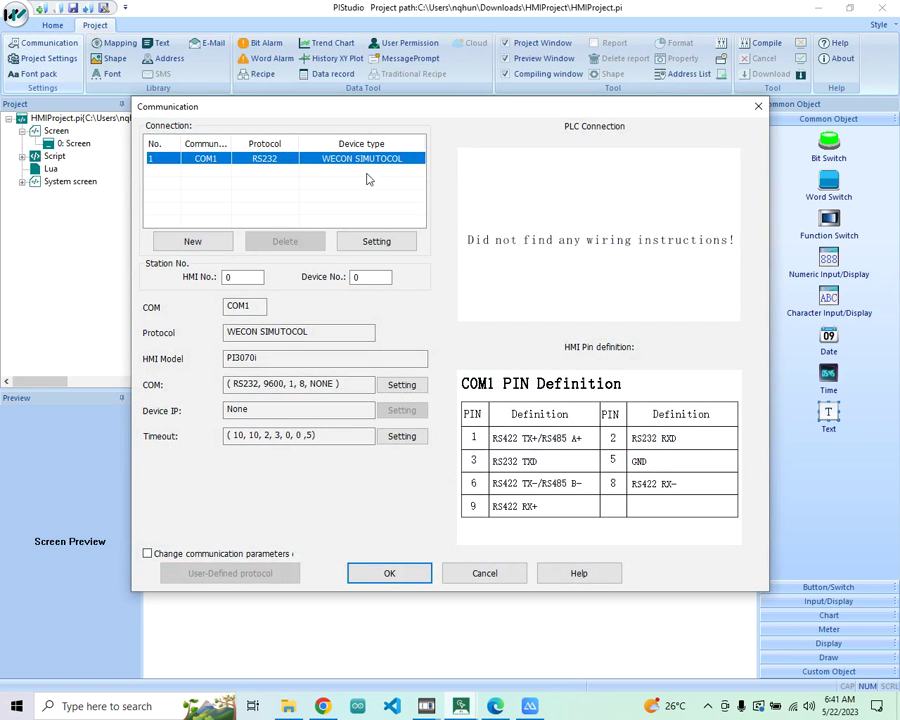
click(376, 241)
drag(391, 233, 358, 213)
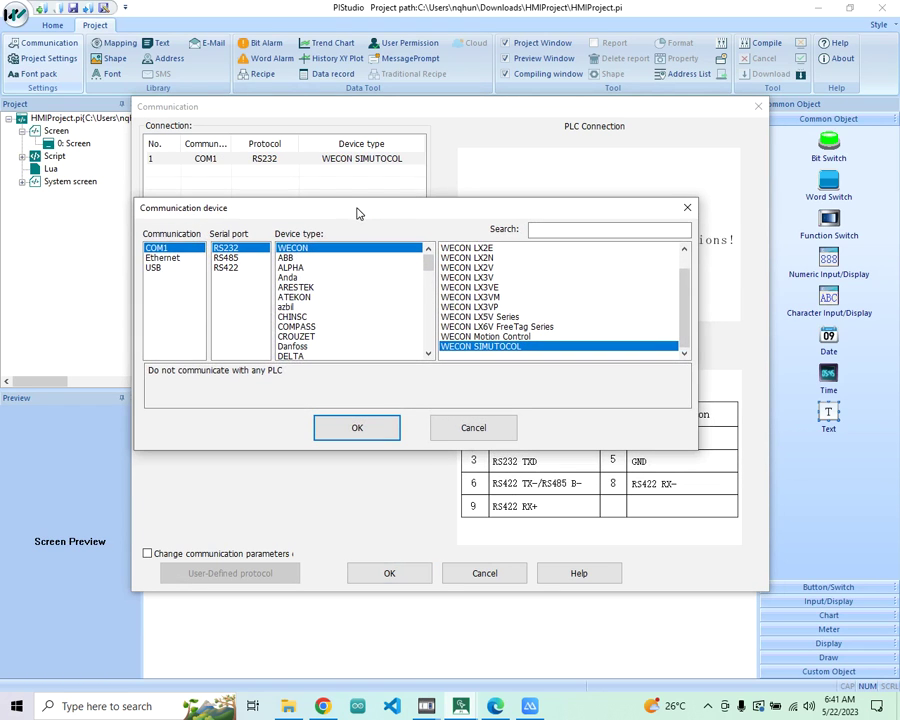
click(228, 258)
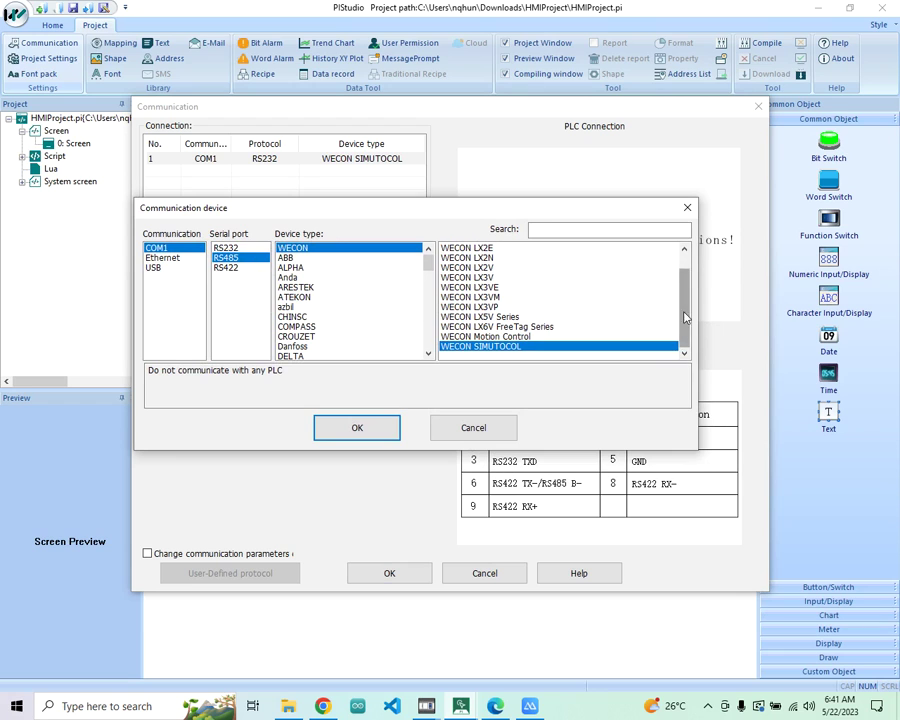
scroll(548, 252, up, 1)
click(548, 249)
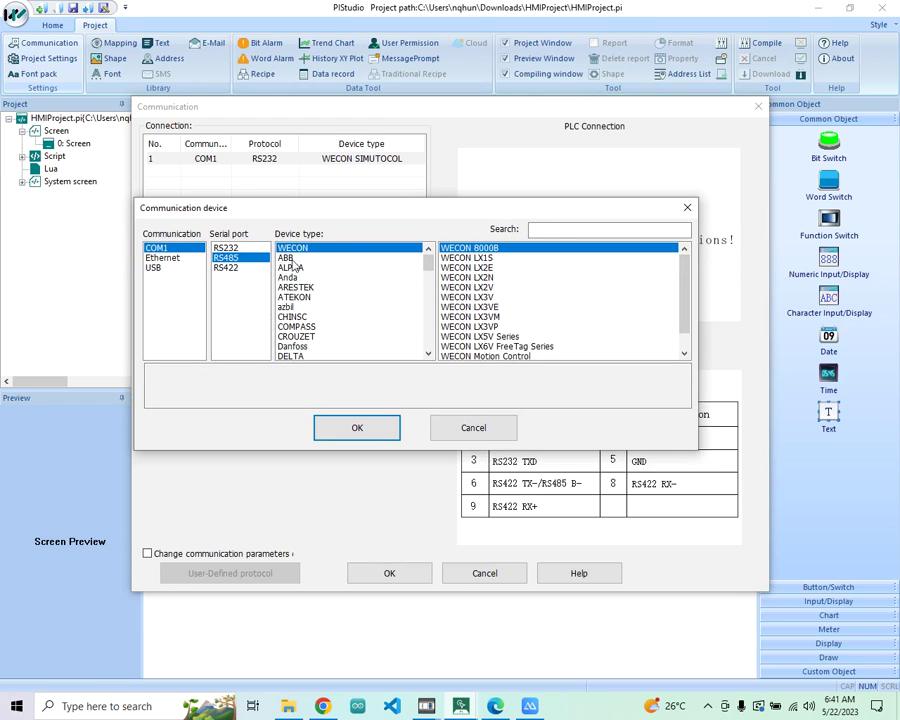
click(363, 429)
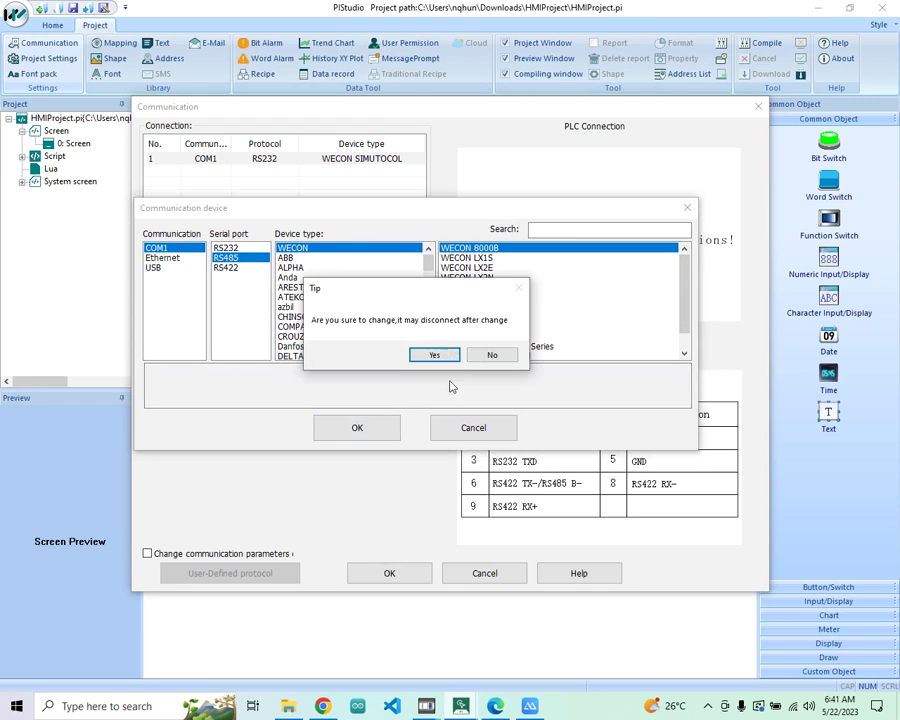
click(434, 355)
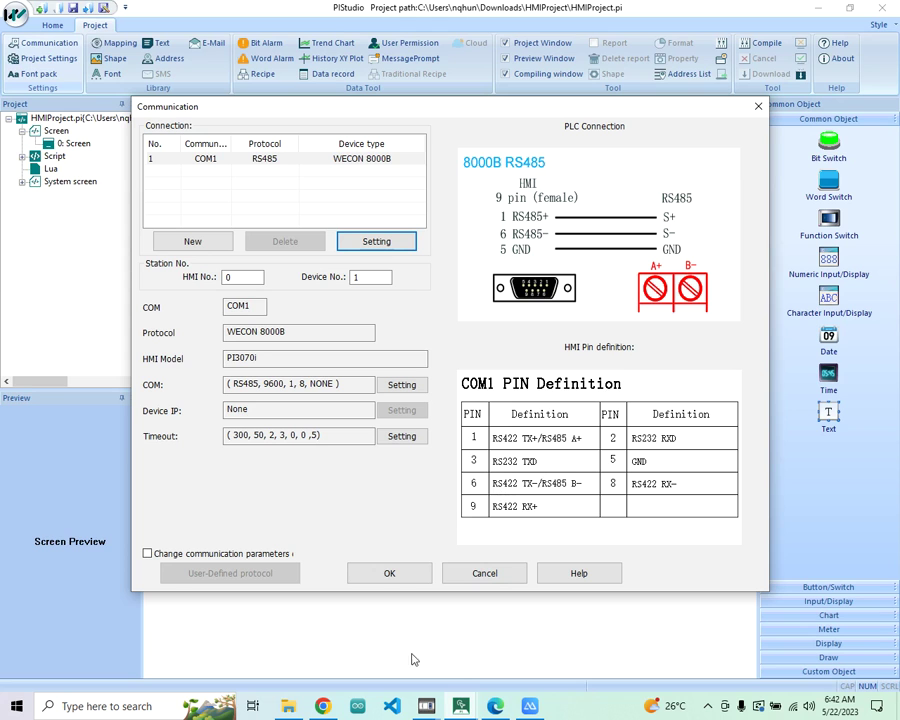
Switch to the XDXL hardware manual in Edge and look up the XD5-48T6 terminal layout in Graph N, including the A and B terminals
click(496, 707)
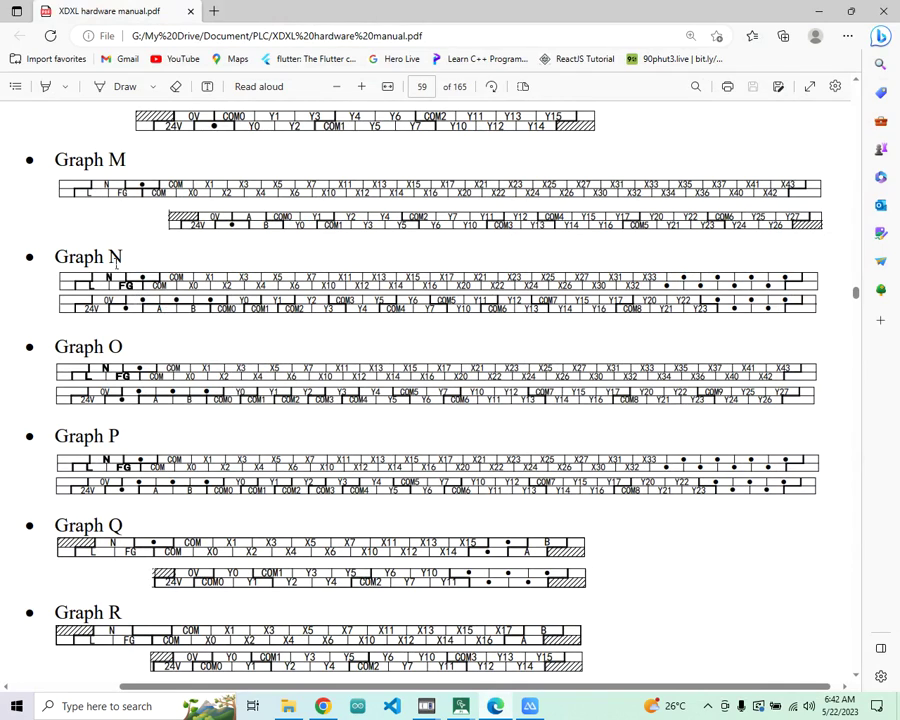
scroll(300, 368, down, 10)
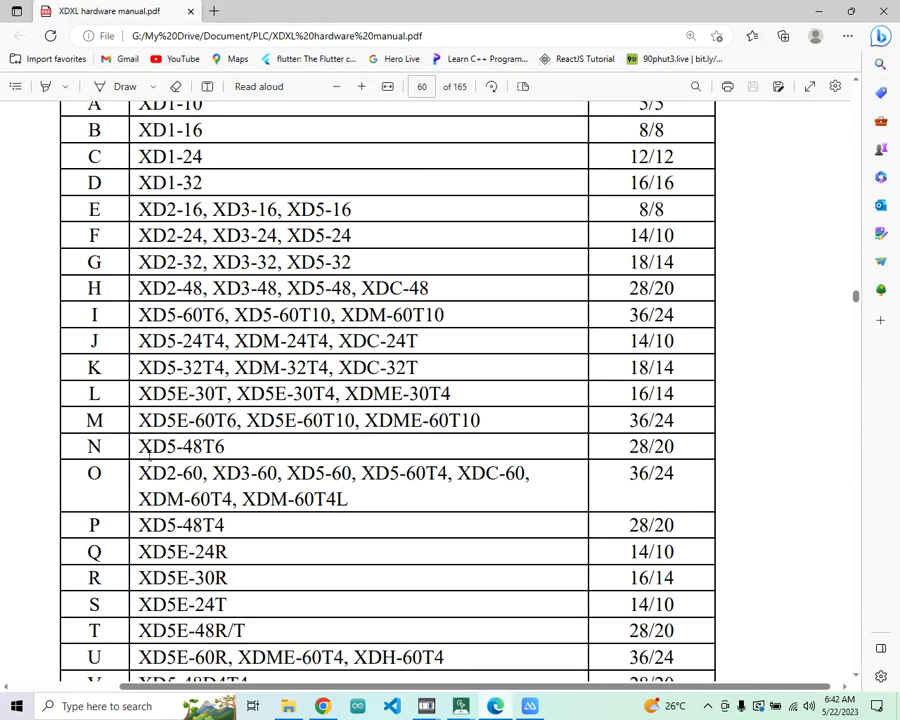
drag(140, 447, 232, 449)
drag(86, 447, 114, 449)
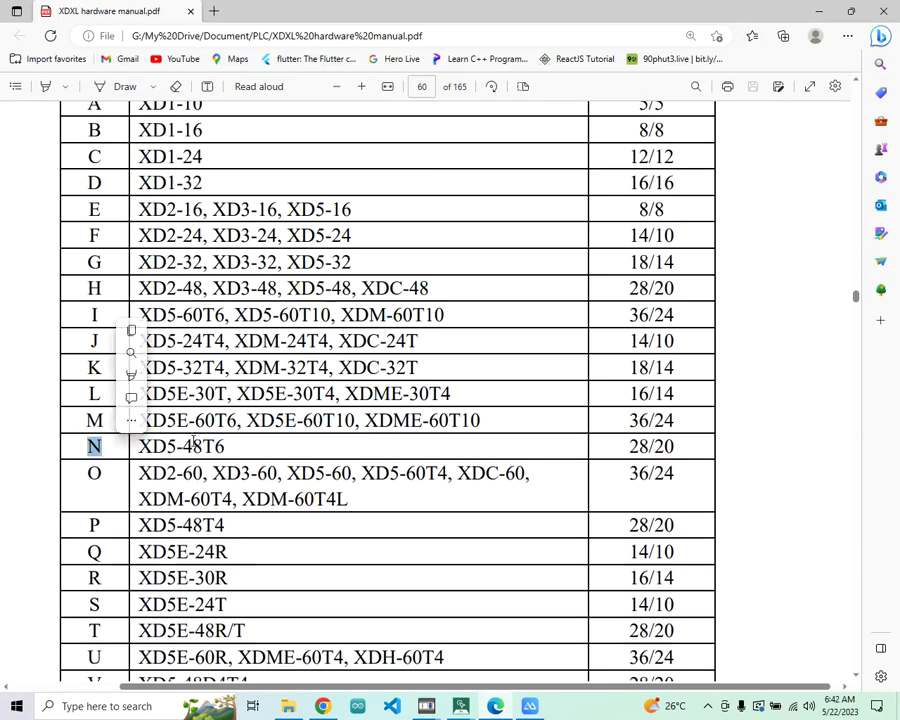
scroll(193, 443, up, 3)
scroll(171, 348, up, 6)
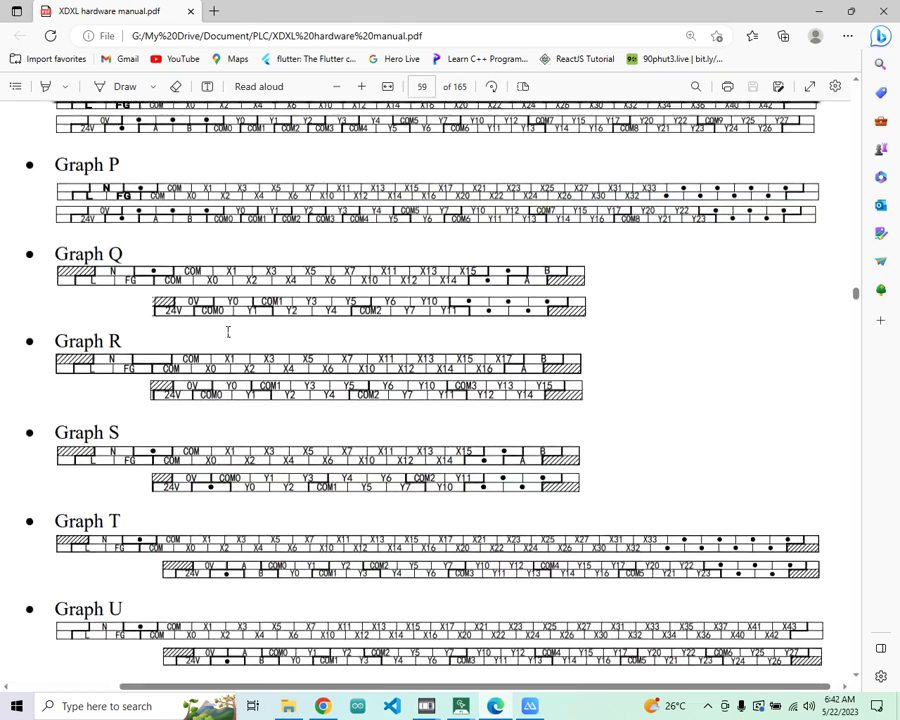
scroll(228, 331, up, 6)
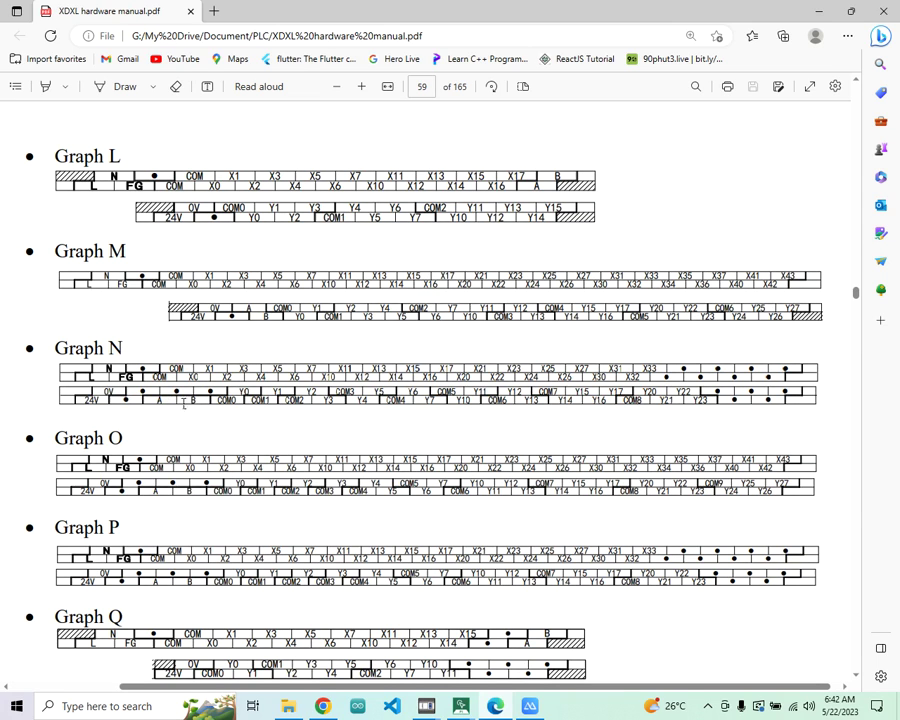
Return to the HMIProject window in PIStudio and set the COM1 connection to RS485 with the XINJE XD/XE MODBUS device type
mouse_move(461, 706)
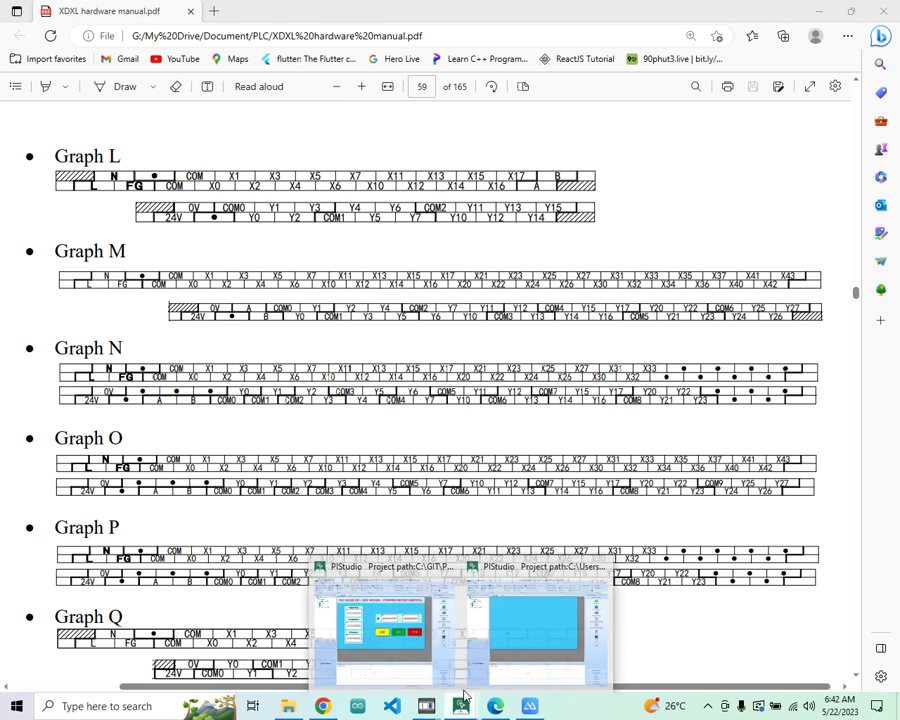
click(518, 636)
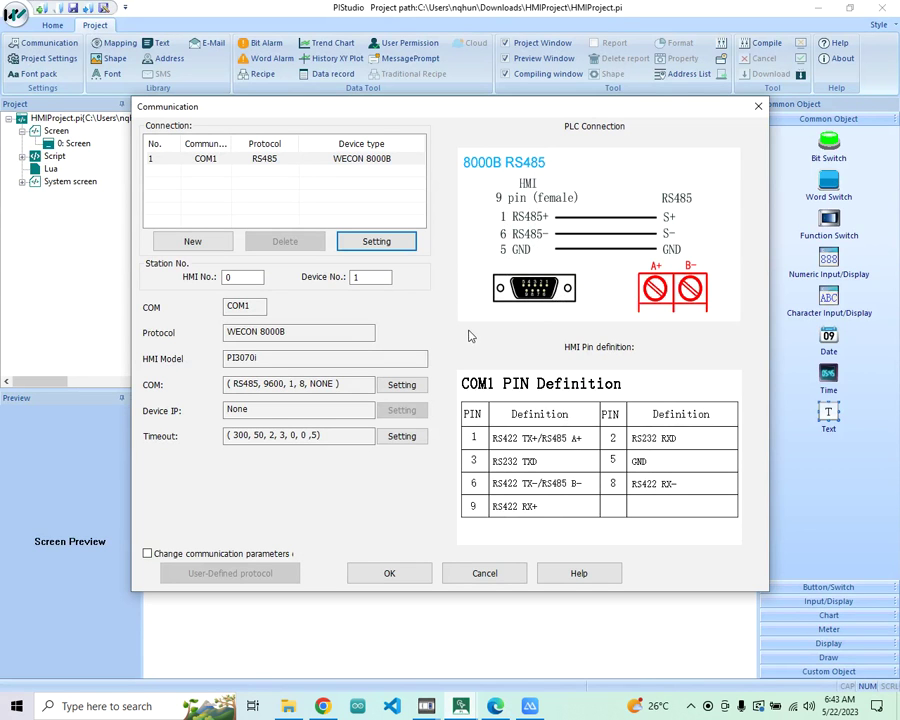
click(386, 247)
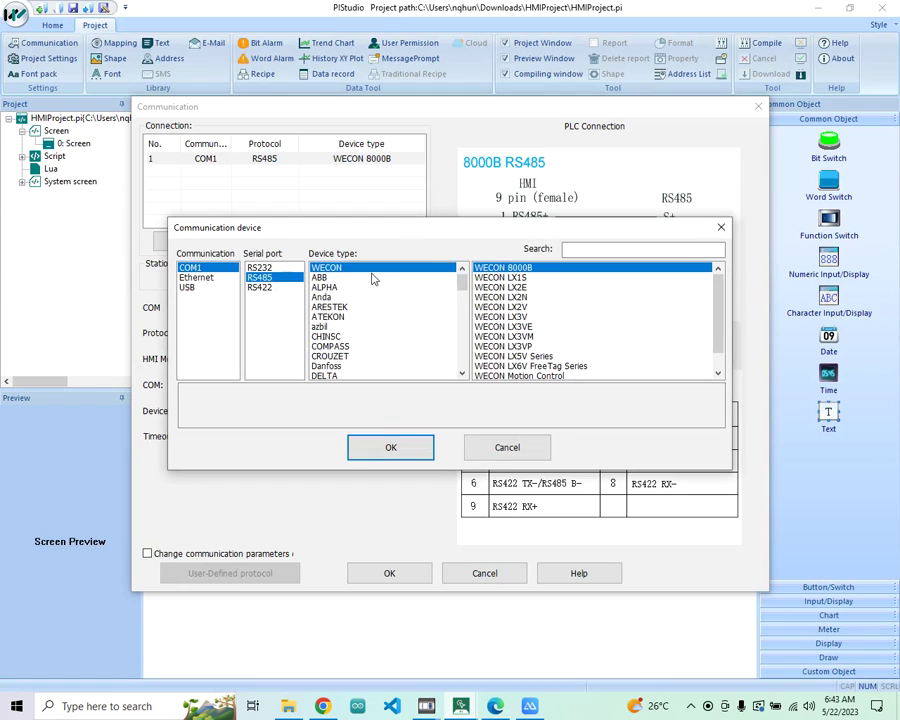
drag(460, 283, 466, 360)
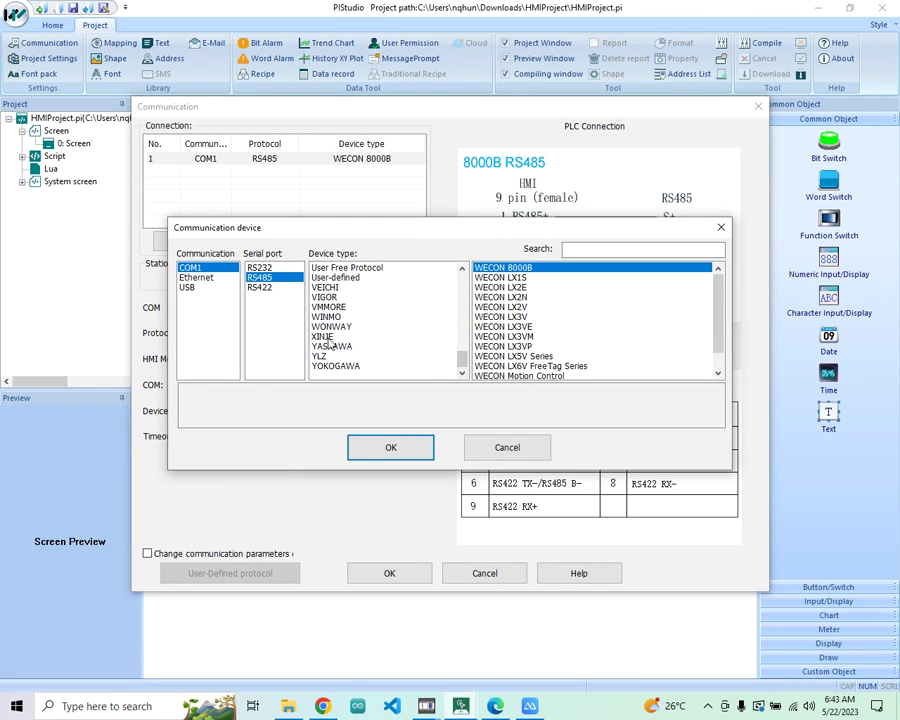
click(404, 336)
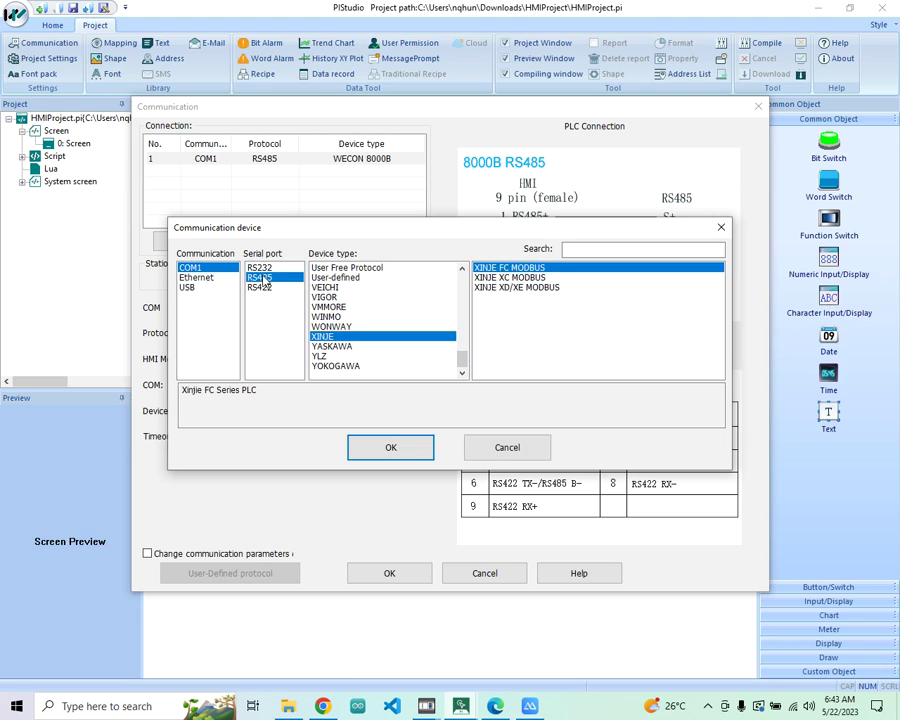
click(490, 289)
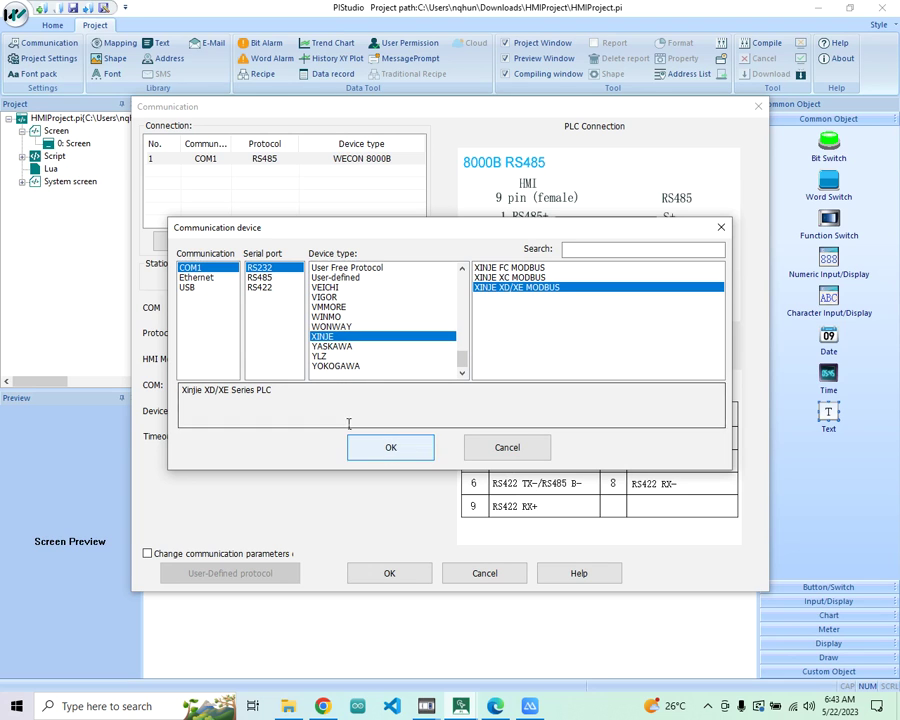
click(262, 278)
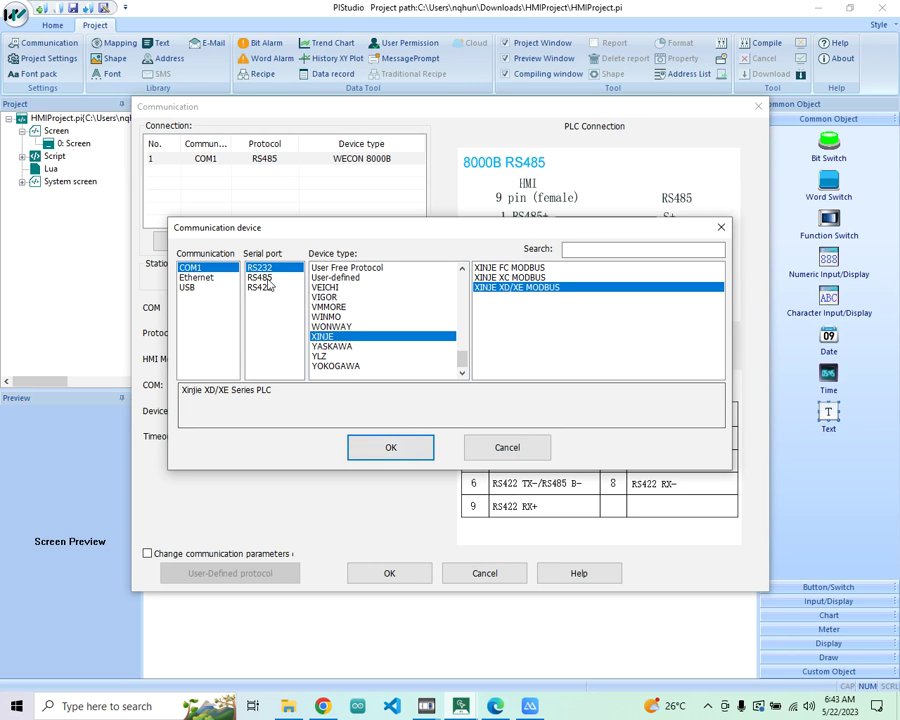
click(391, 447)
click(467, 375)
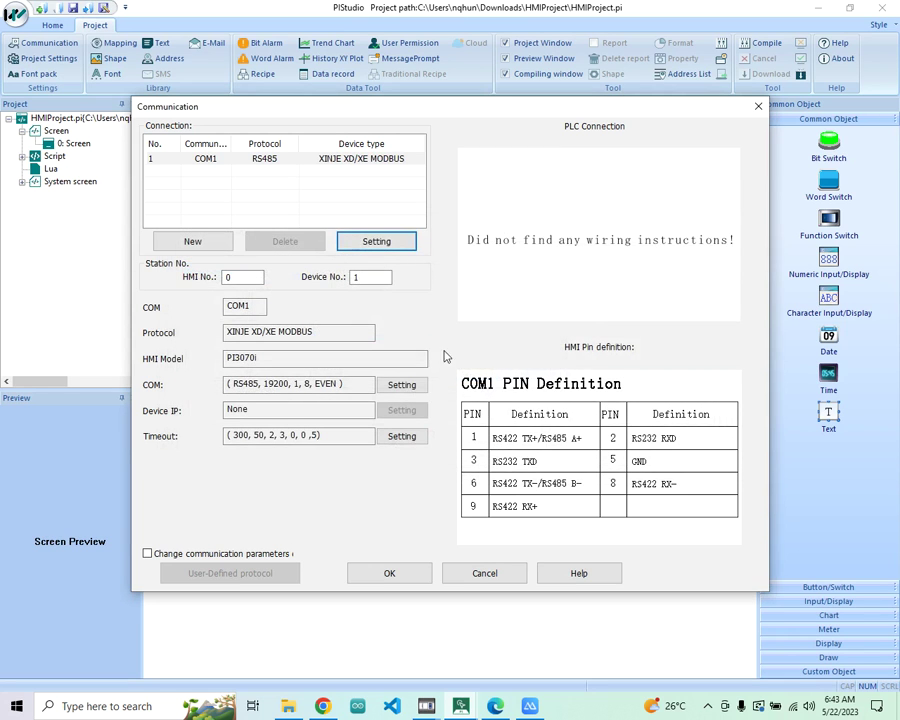
Open the COM port settings of the XINJE XD/XE MODBUS connection to check the baud rate and serial parameters
double_click(270, 388)
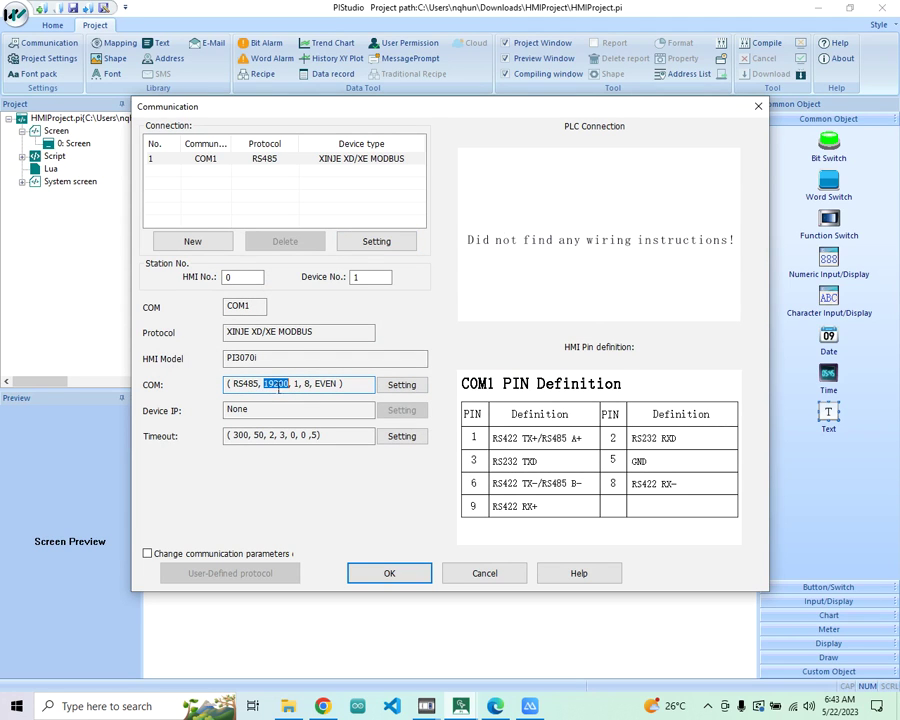
click(402, 384)
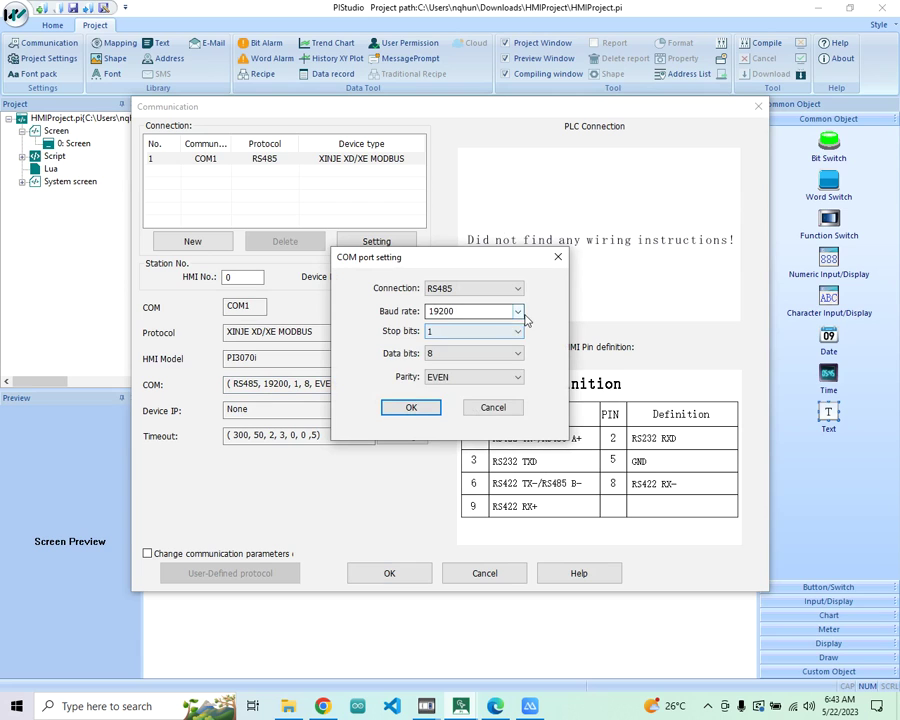